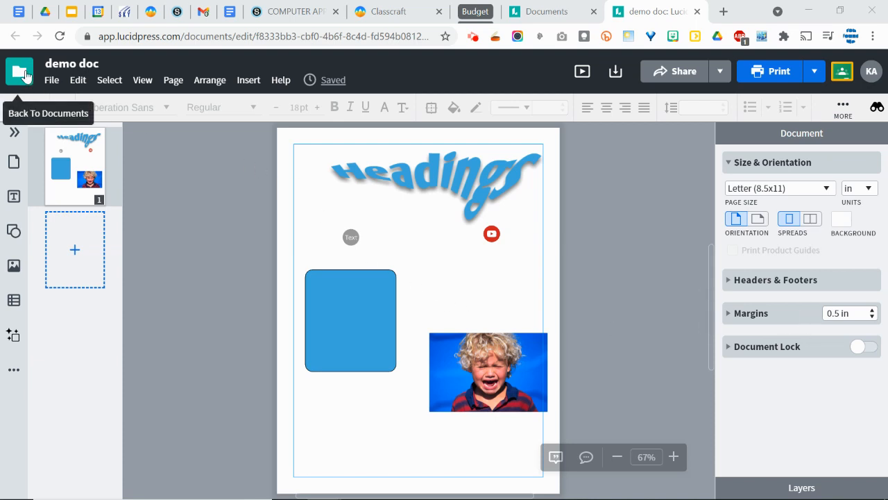
Step: Look at the options for creating a new document in the documents list, and return to the demo doc
{"action": "left_click", "coordinate": [538, 12]}
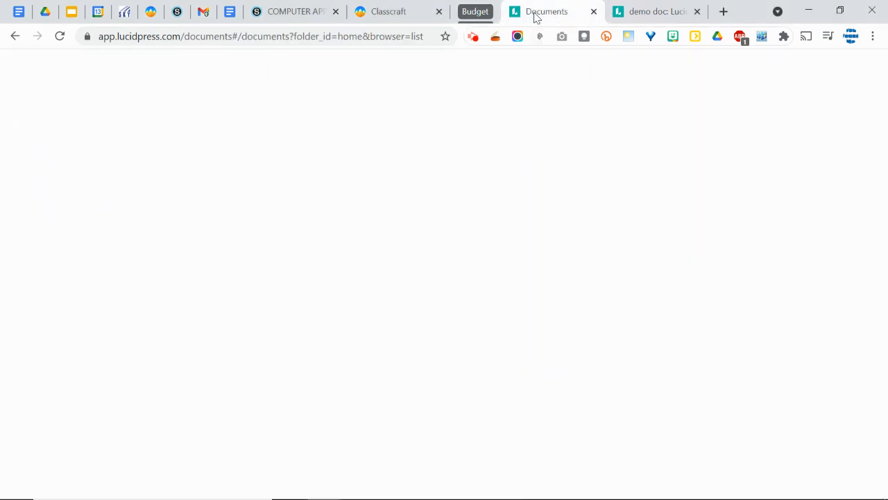
{"action": "left_click", "coordinate": [118, 113]}
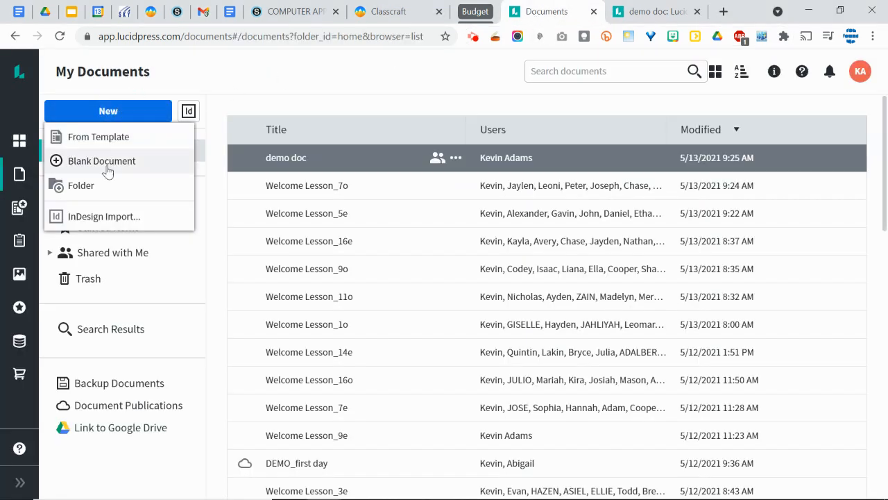
{"action": "left_click", "coordinate": [662, 20]}
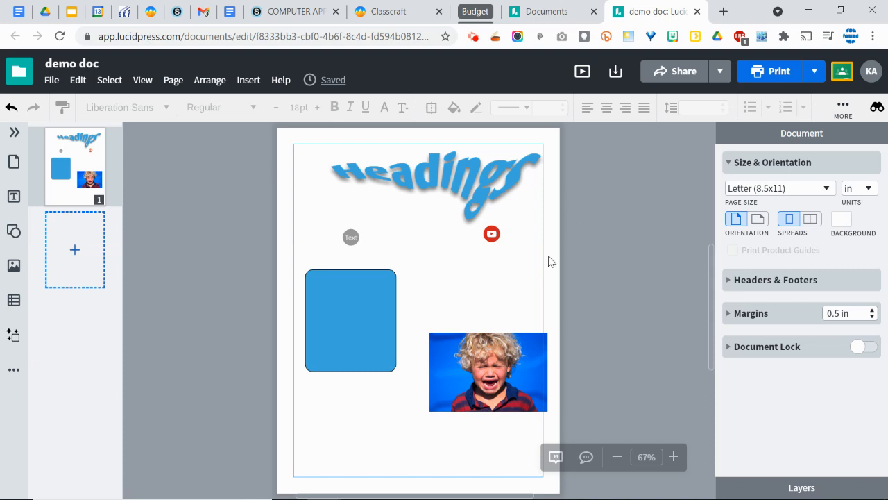
Step: Open the library of additional elements and look through its buttons, videos and advanced items
{"action": "key", "text": "ctrl+1"}
{"action": "left_click", "coordinate": [14, 371]}
{"action": "mouse_move", "coordinate": [85, 201]}
{"action": "left_mouse_down"}
{"action": "mouse_move", "coordinate": [2, 229]}
{"action": "mouse_move", "coordinate": [59, 206]}
{"action": "left_mouse_up"}
{"action": "key", "text": "Escape"}
{"action": "left_click", "coordinate": [14, 370]}
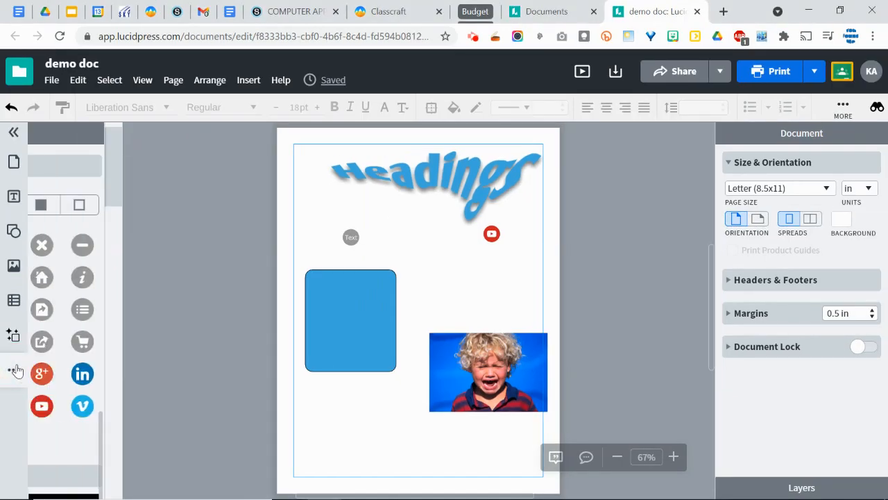
{"action": "scroll", "coordinate": [56, 173], "scroll_direction": "down", "scroll_amount": 2}
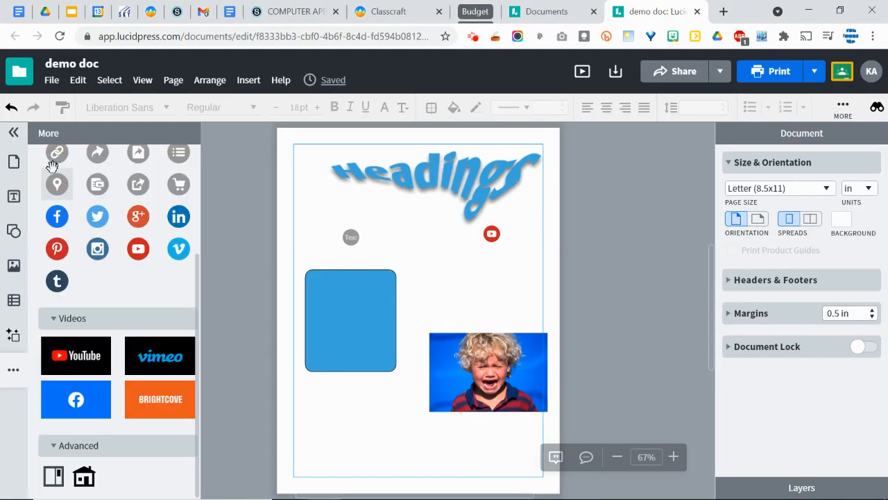
{"action": "scroll", "coordinate": [72, 338], "scroll_direction": "up", "scroll_amount": 2}
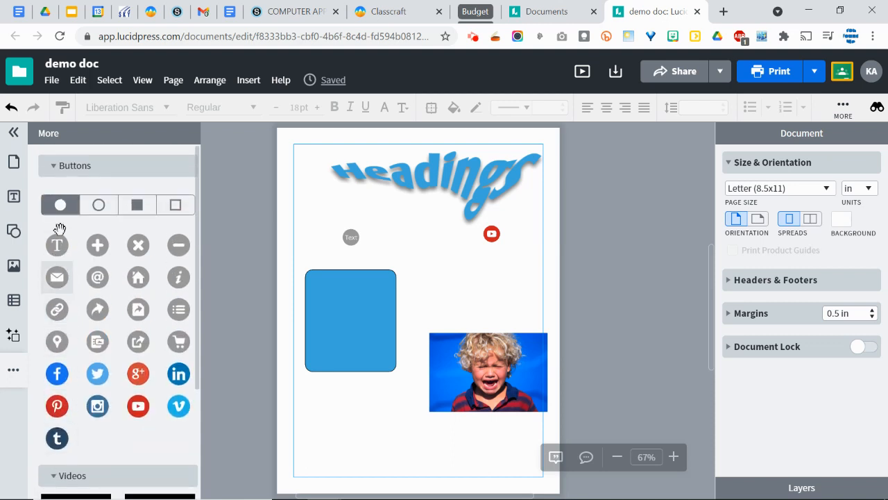
Step: Compare the filled and outlined versions of the circular and square button styles
{"action": "left_click", "coordinate": [98, 204]}
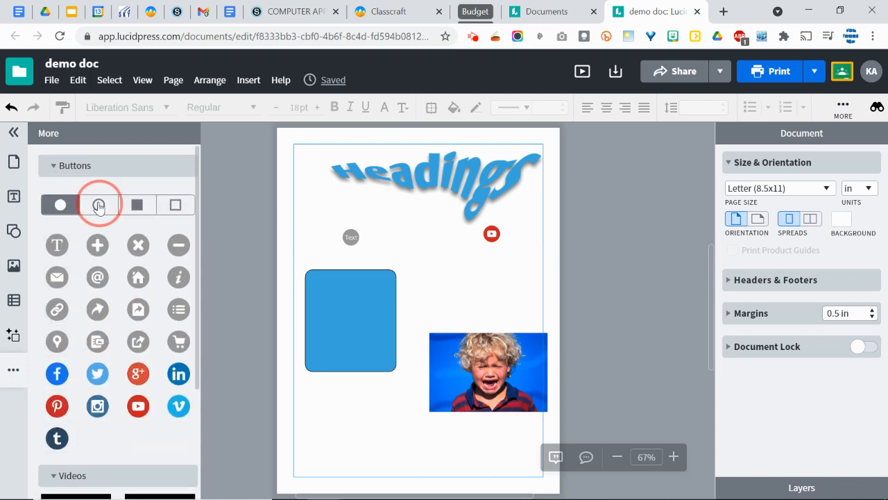
{"action": "left_click", "coordinate": [137, 205]}
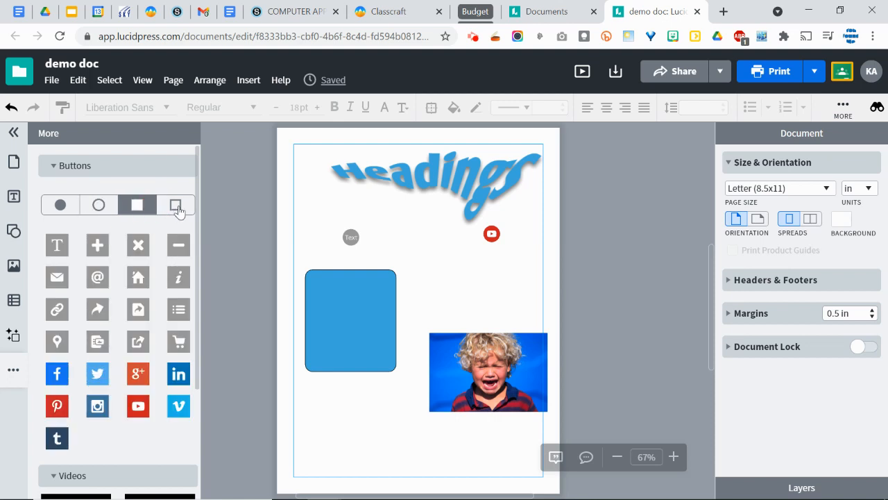
{"action": "left_click", "coordinate": [175, 205]}
{"action": "left_click", "coordinate": [137, 204]}
{"action": "left_click", "coordinate": [99, 204]}
{"action": "left_click", "coordinate": [60, 204]}
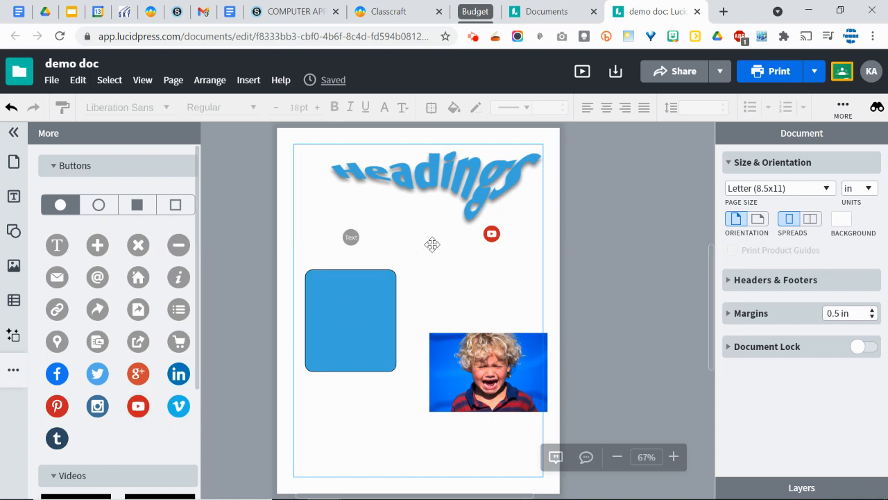
Step: Place an outlined square YouTube button between the blue rounded square and the photo
{"action": "left_click", "coordinate": [175, 204]}
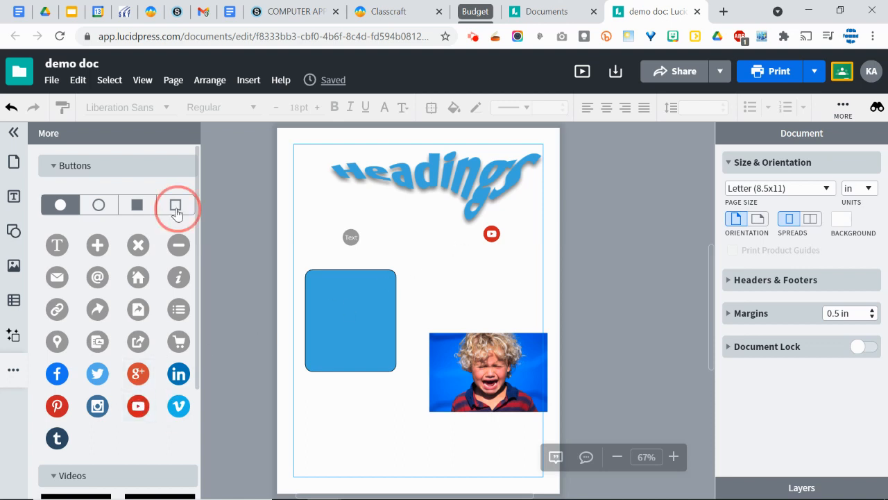
{"action": "left_click_drag", "start_coordinate": [138, 407], "coordinate": [409, 303]}
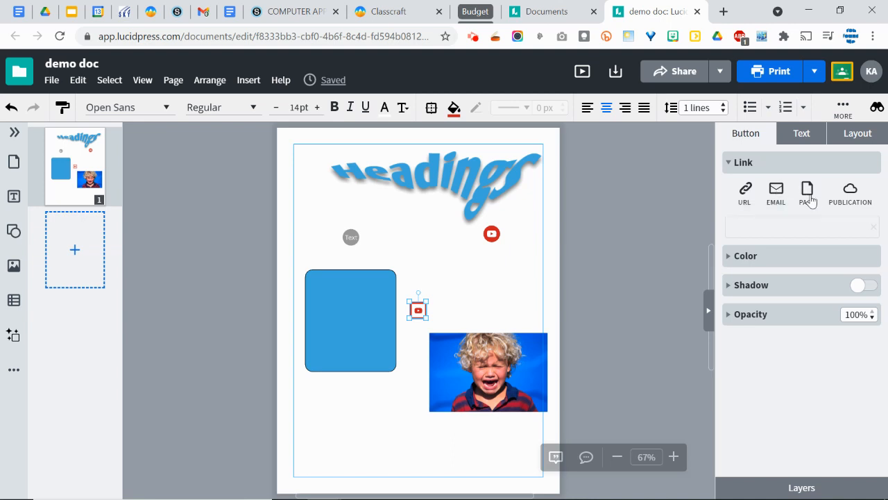
Step: Set the primary color of the square YouTube button to dark blue
{"action": "left_click", "coordinate": [731, 257]}
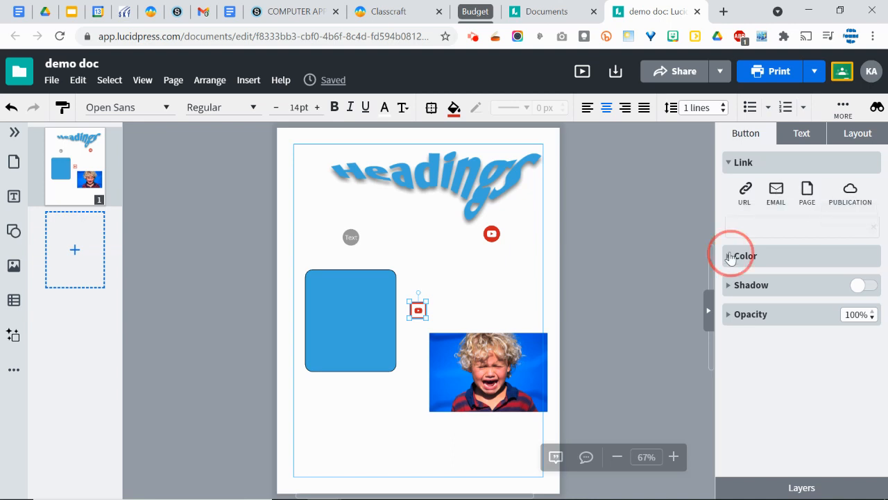
{"action": "left_click", "coordinate": [767, 287]}
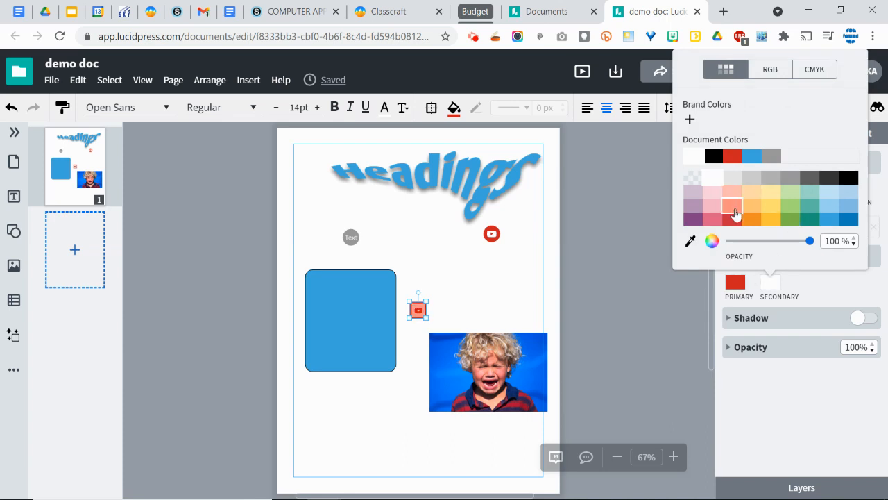
{"action": "left_click", "coordinate": [805, 286]}
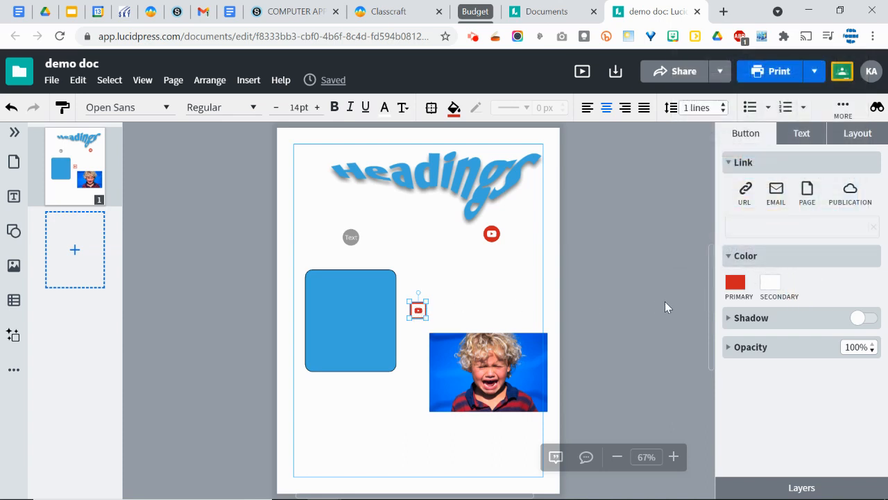
{"action": "left_click", "coordinate": [735, 282]}
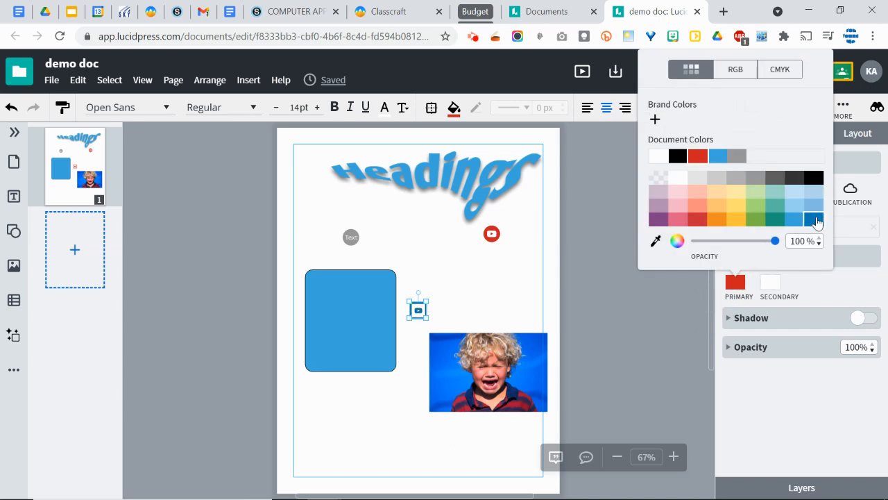
{"action": "left_click", "coordinate": [815, 220]}
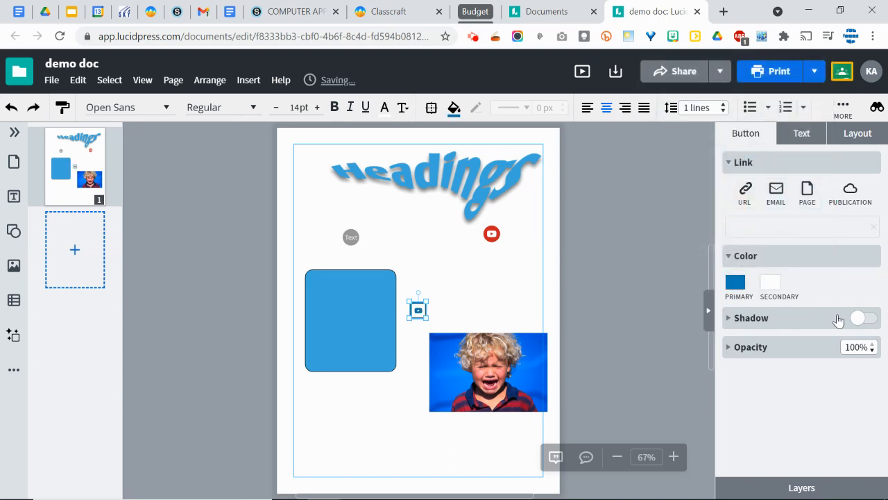
Step: Turn on the square YouTube button's shadow and move the button onto the photo, beside the boy's face
{"action": "left_click", "coordinate": [861, 318]}
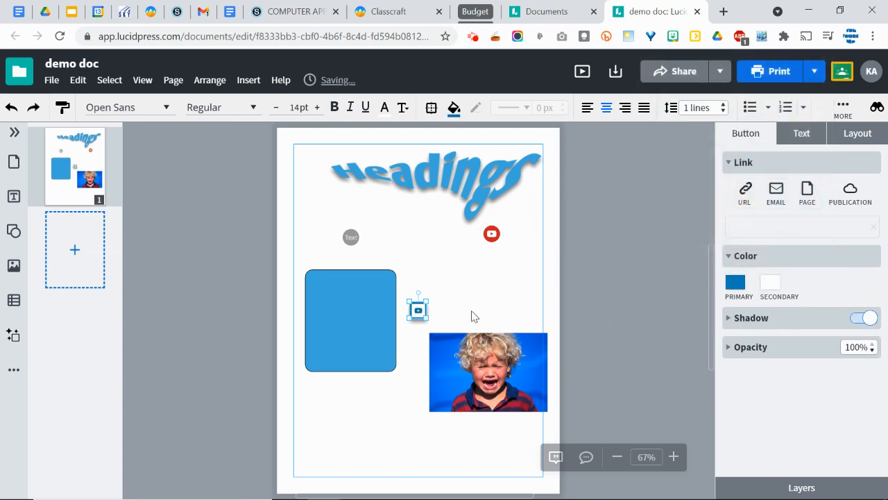
{"action": "left_click_drag", "start_coordinate": [418, 310], "coordinate": [453, 376]}
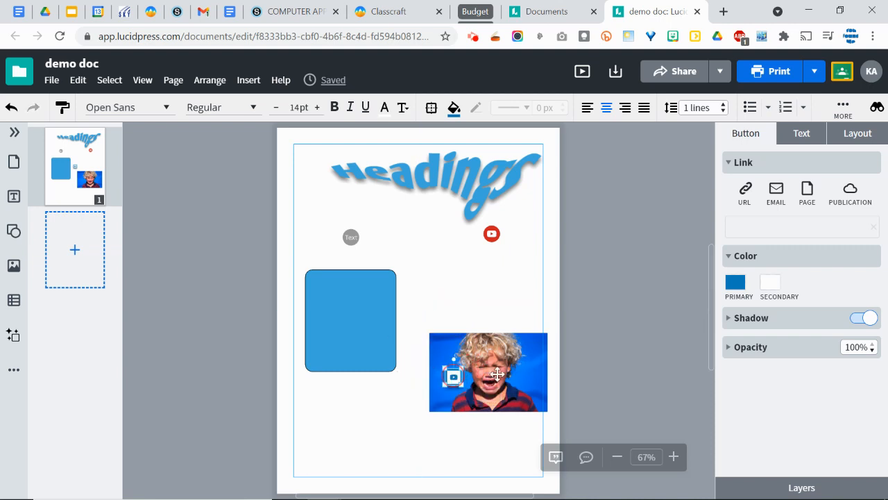
Step: Try the square YouTube button at 60% opacity, and restore it to 100%
{"action": "left_click", "coordinate": [872, 351]}
{"action": "left_click", "coordinate": [872, 350]}
{"action": "left_click", "coordinate": [873, 350]}
{"action": "left_click", "coordinate": [872, 350]}
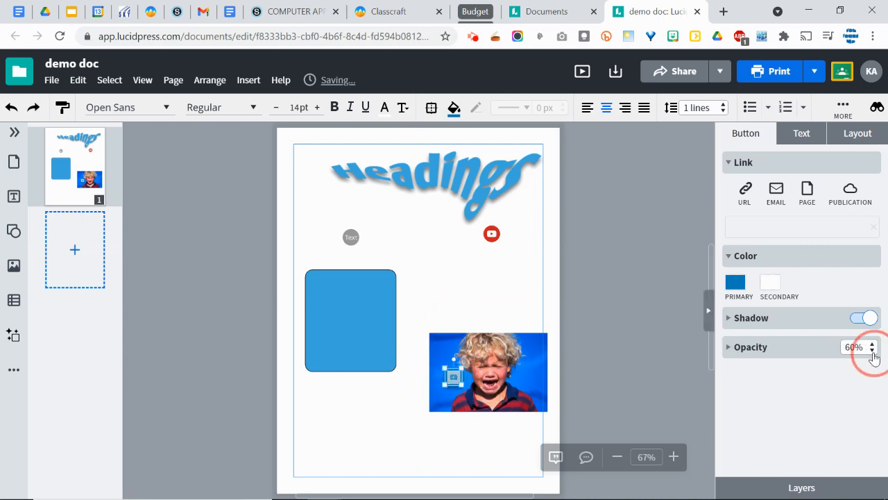
{"action": "left_click", "coordinate": [872, 344]}
{"action": "left_click", "coordinate": [872, 344]}
{"action": "left_click", "coordinate": [872, 344]}
{"action": "left_click", "coordinate": [873, 344]}
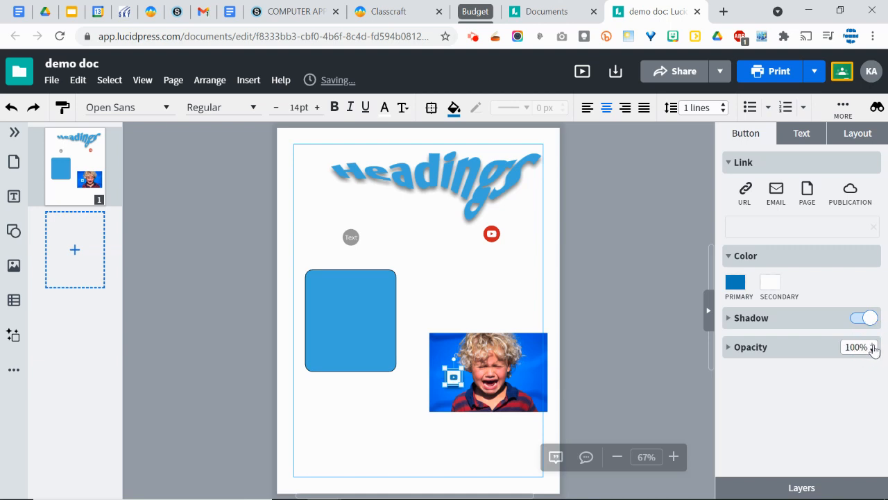
Step: Look at the text and layout settings available for the button, and return to its button settings
{"action": "left_click", "coordinate": [811, 136]}
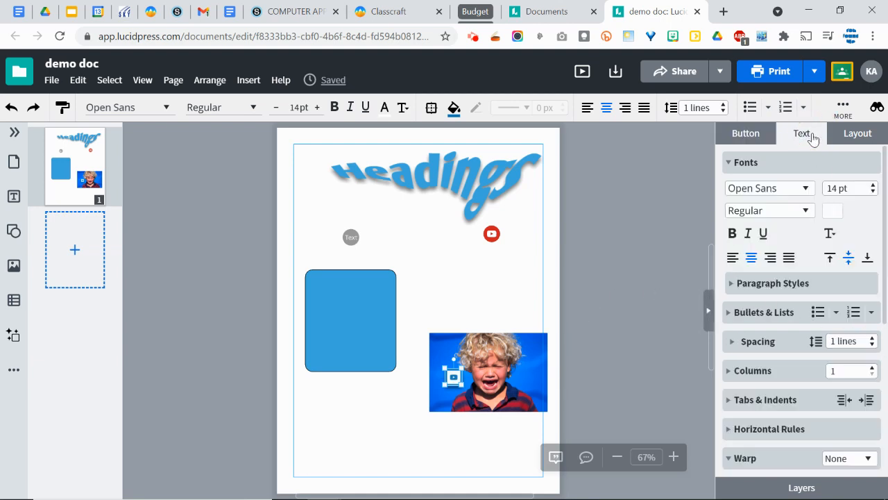
{"action": "left_click", "coordinate": [849, 136]}
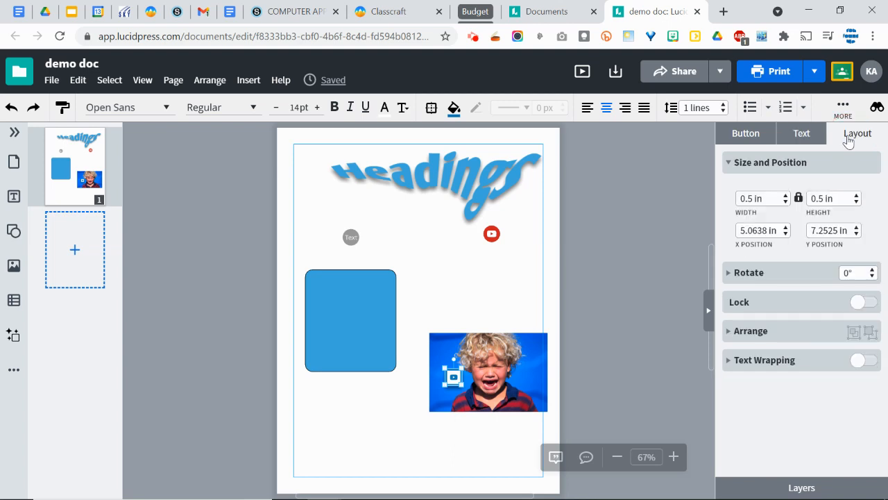
{"action": "left_click", "coordinate": [756, 138]}
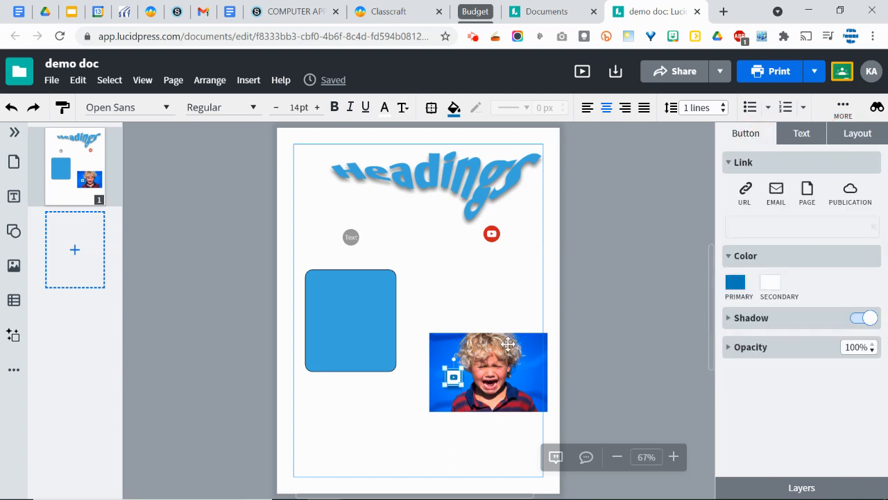
Step: Choose a URL link for the button, open your own channel on youtube.com, and copy its web address
{"action": "left_click", "coordinate": [745, 189]}
{"action": "left_click", "coordinate": [724, 11]}
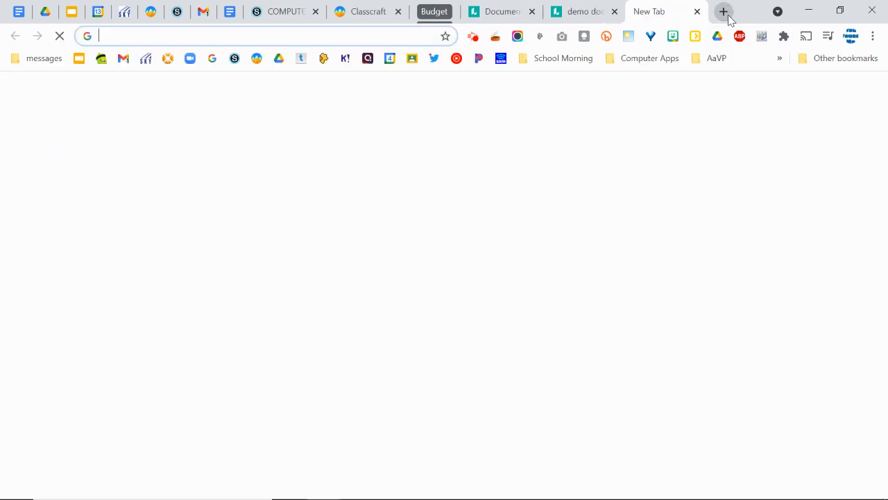
{"action": "type", "text": "youtube.com"}
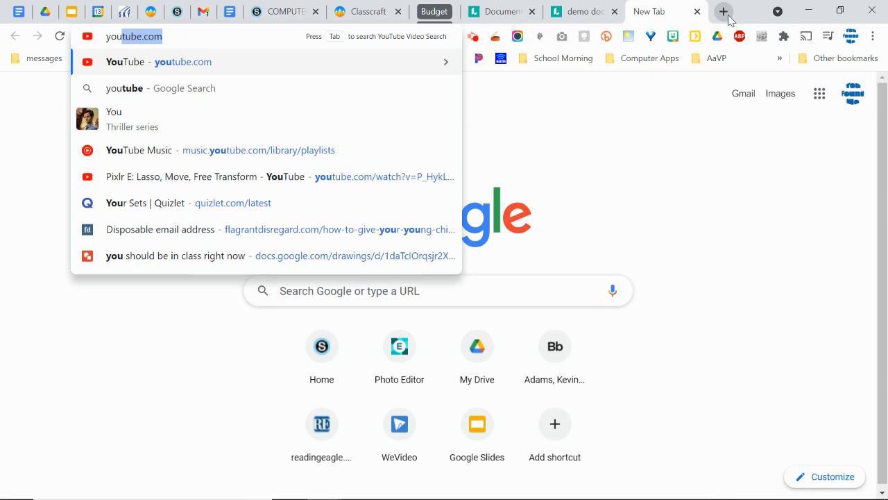
{"action": "key", "text": "Return"}
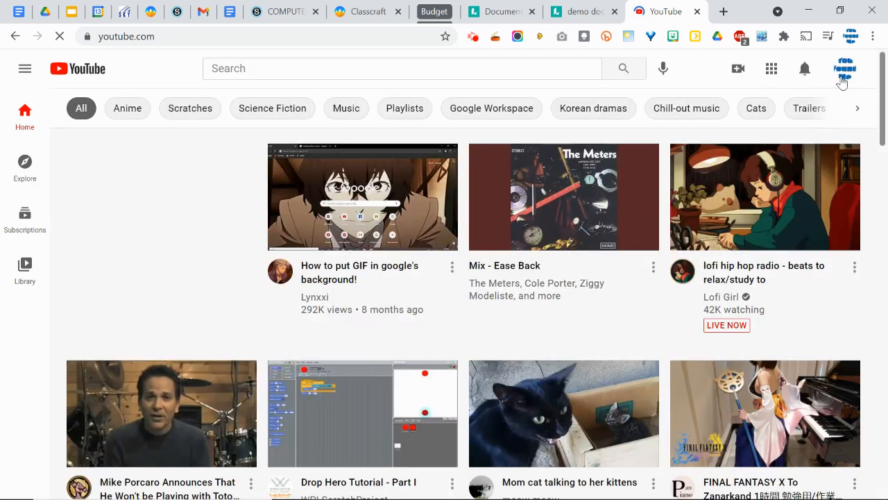
{"action": "left_click", "coordinate": [843, 77]}
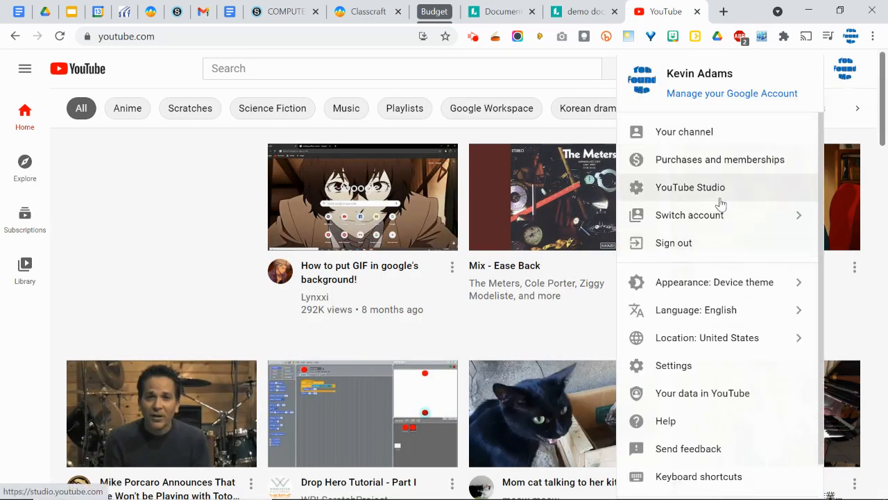
{"action": "left_click", "coordinate": [708, 131]}
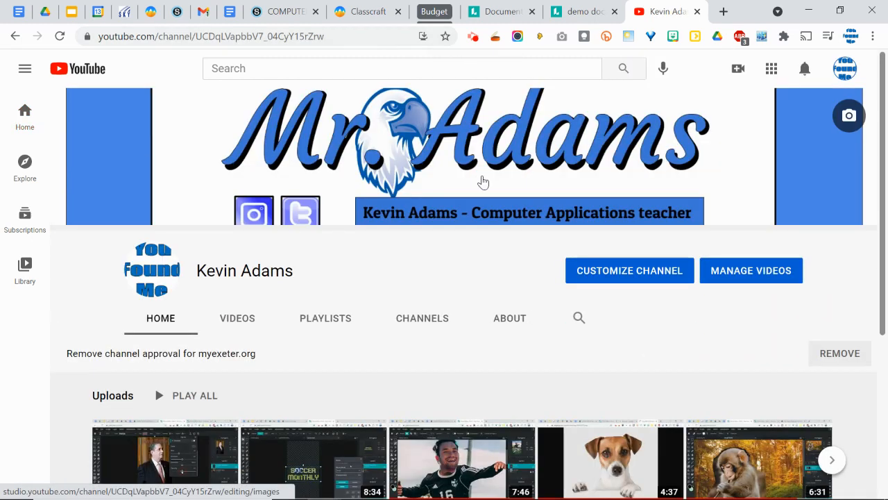
{"action": "left_click", "coordinate": [289, 37]}
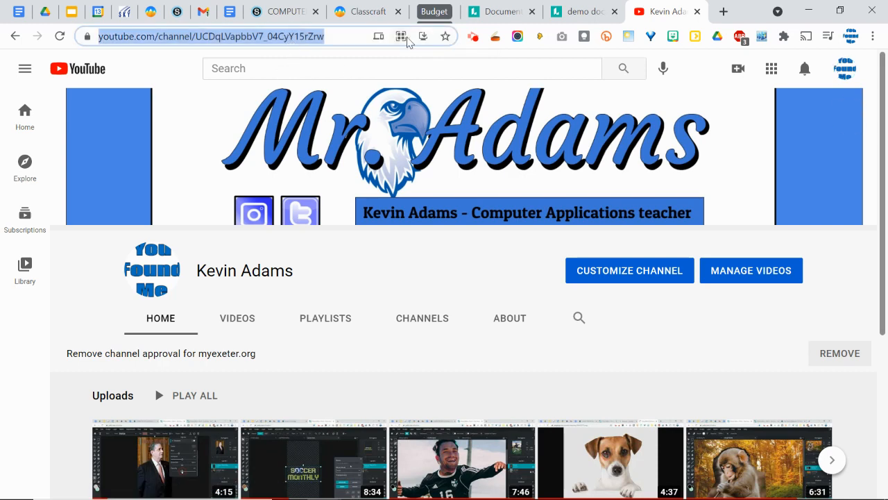
Step: Return to the demo doc and link the square YouTube button to the copied channel address
{"action": "left_click", "coordinate": [581, 14]}
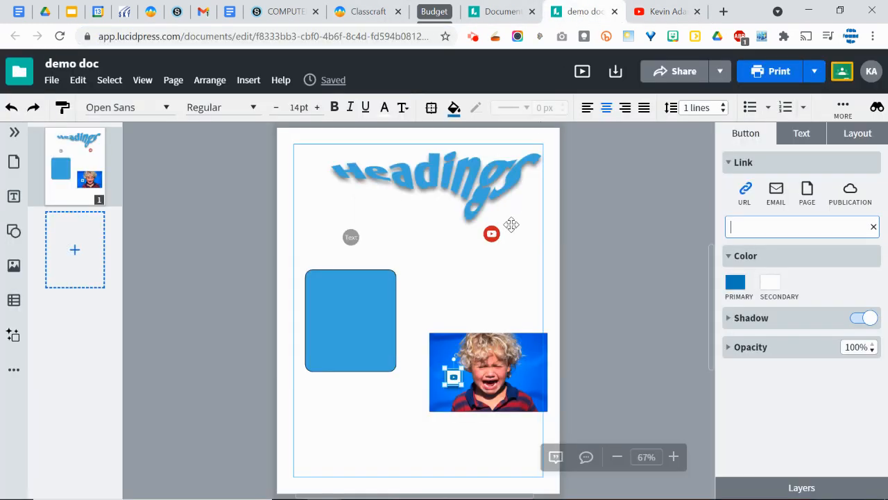
{"action": "left_click", "coordinate": [767, 226]}
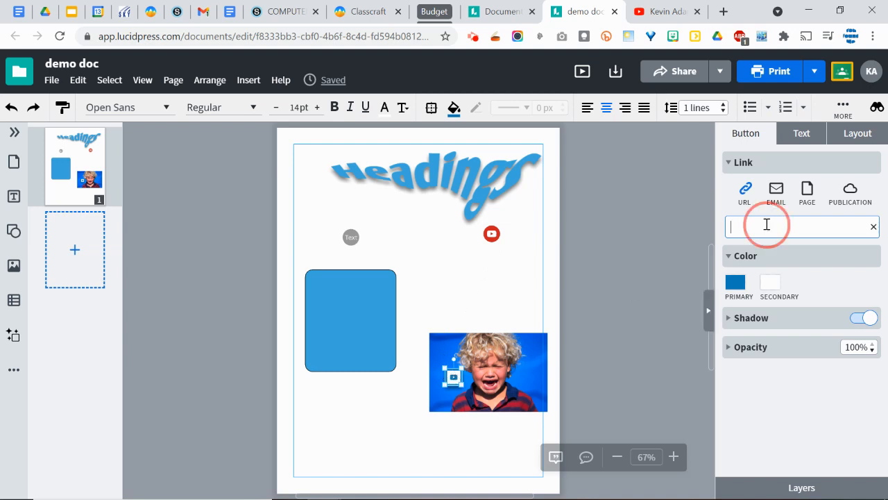
{"action": "key", "text": "ctrl+v"}
{"action": "key", "text": "Return"}
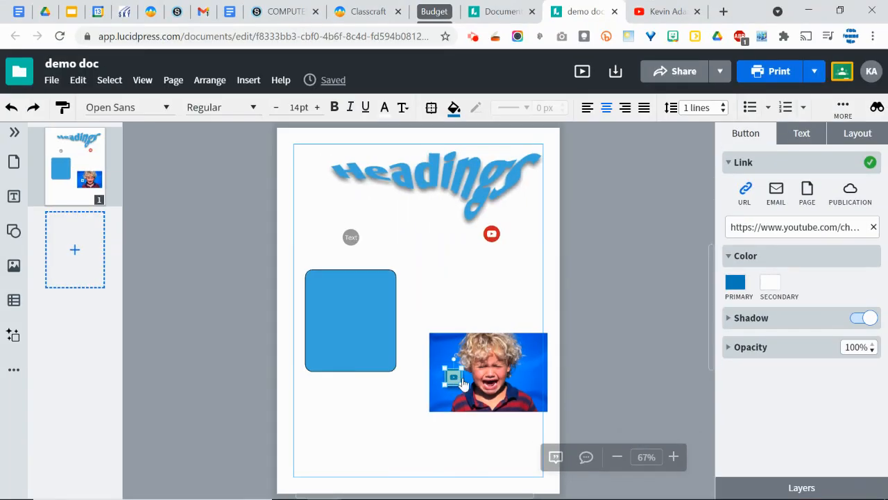
Step: Preview the document, test the YouTube button's link on the photo, and close both YouTube pages
{"action": "left_click", "coordinate": [581, 73]}
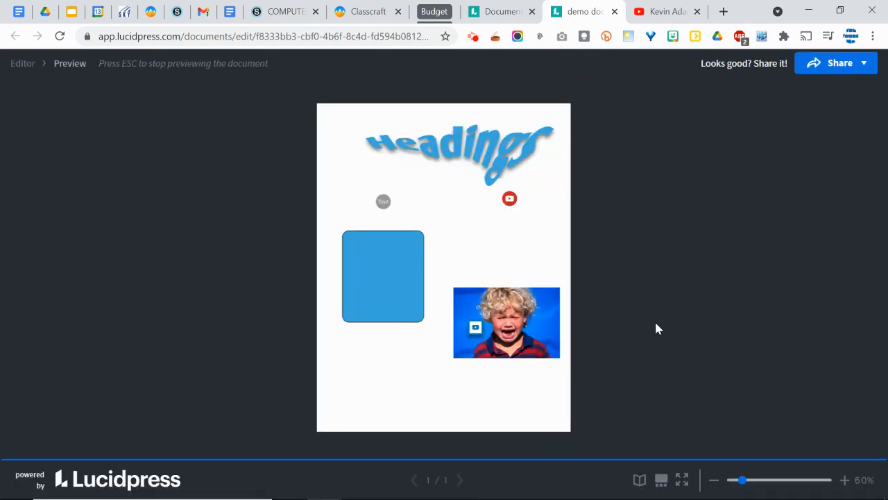
{"action": "left_click", "coordinate": [475, 330]}
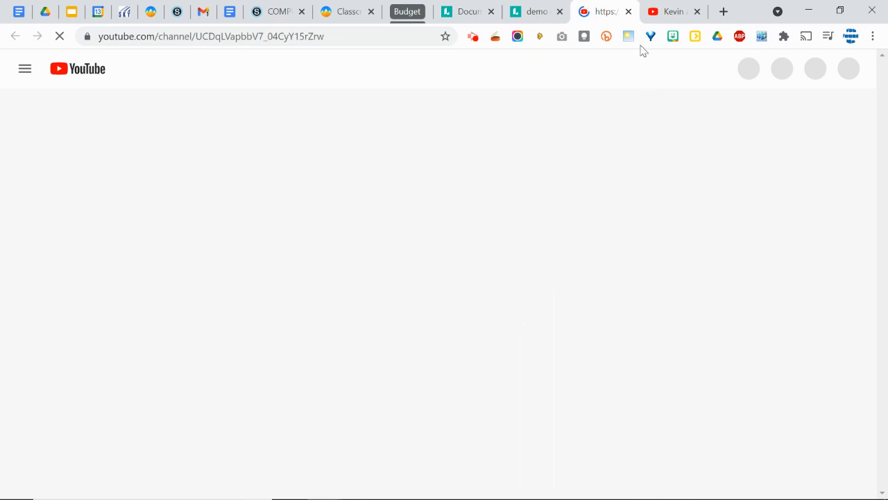
{"action": "left_click", "coordinate": [627, 11]}
{"action": "left_click", "coordinate": [628, 11]}
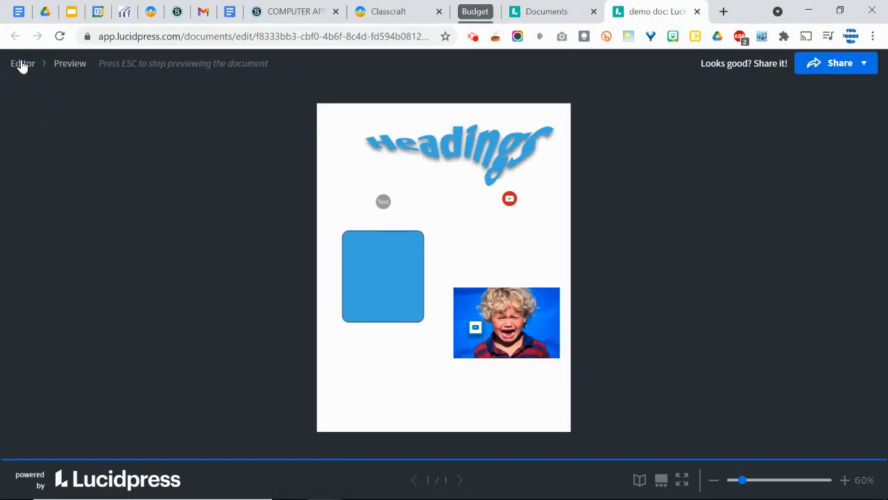
Step: Leave the preview and add a YouTube video element to the page
{"action": "left_click", "coordinate": [29, 69]}
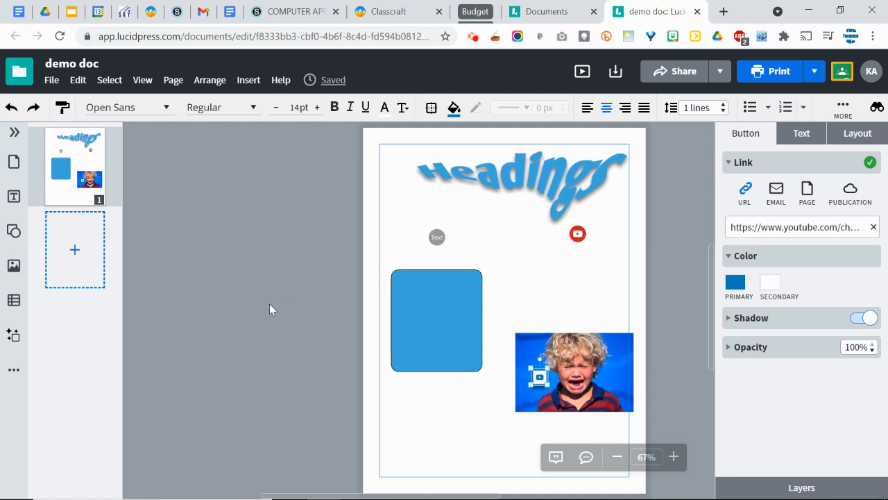
{"action": "left_click", "coordinate": [367, 396]}
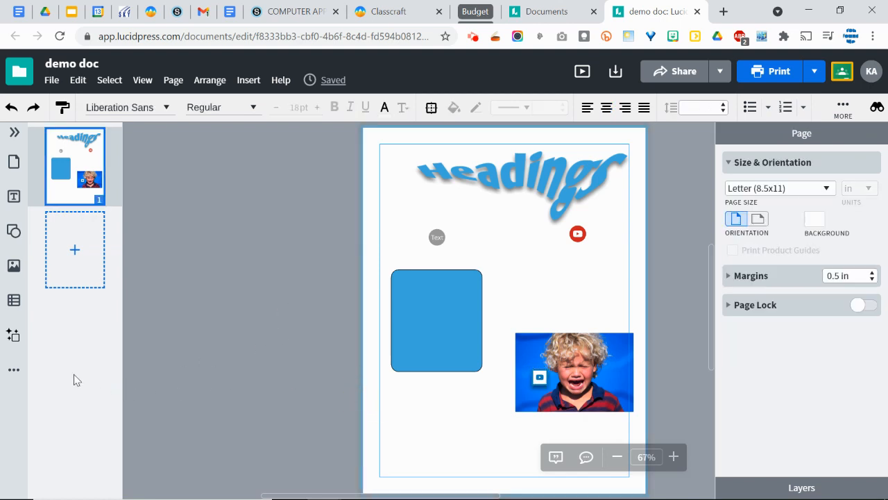
{"action": "left_click", "coordinate": [12, 373]}
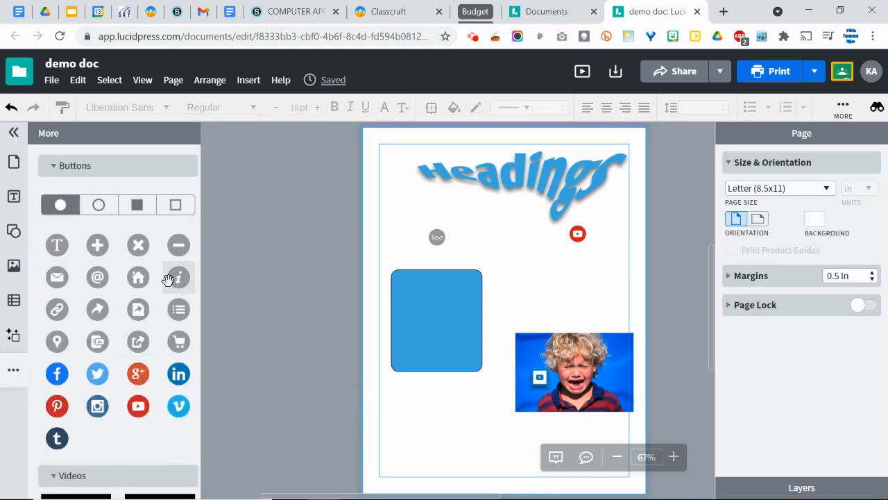
{"action": "scroll", "coordinate": [167, 280], "scroll_direction": "down", "scroll_amount": 1}
{"action": "scroll", "coordinate": [164, 283], "scroll_direction": "up", "scroll_amount": 1}
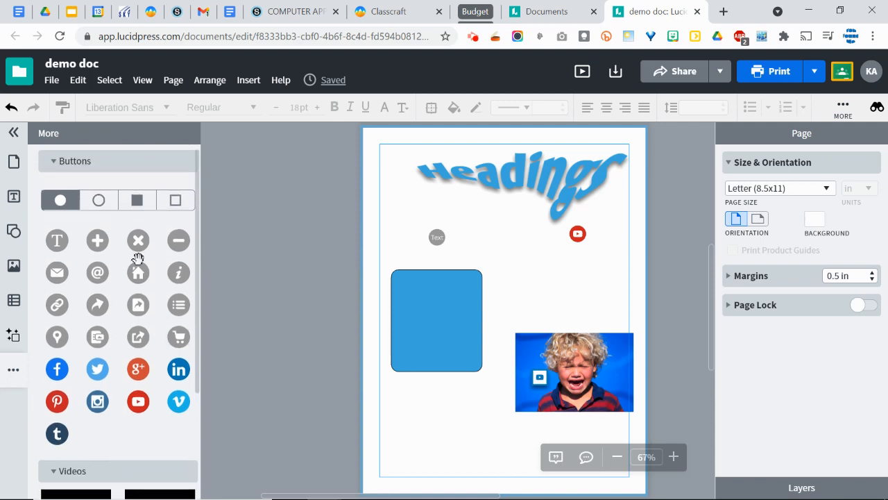
{"action": "left_click", "coordinate": [48, 167]}
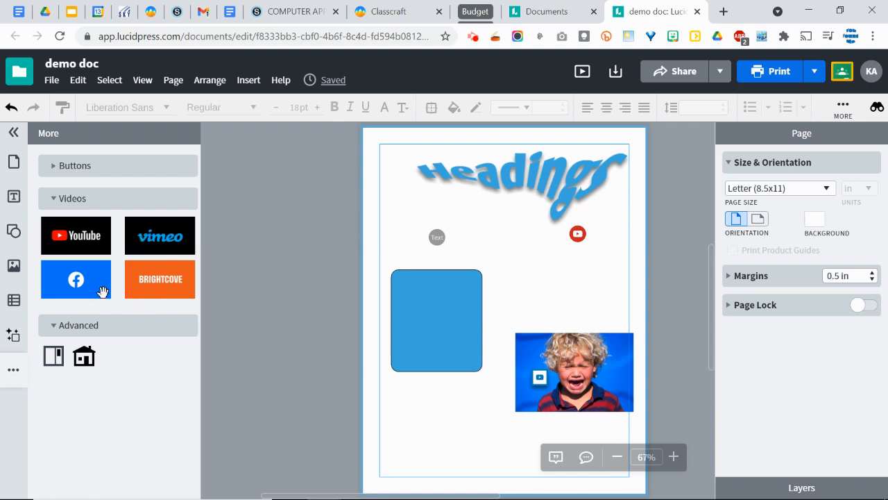
{"action": "left_click", "coordinate": [100, 248]}
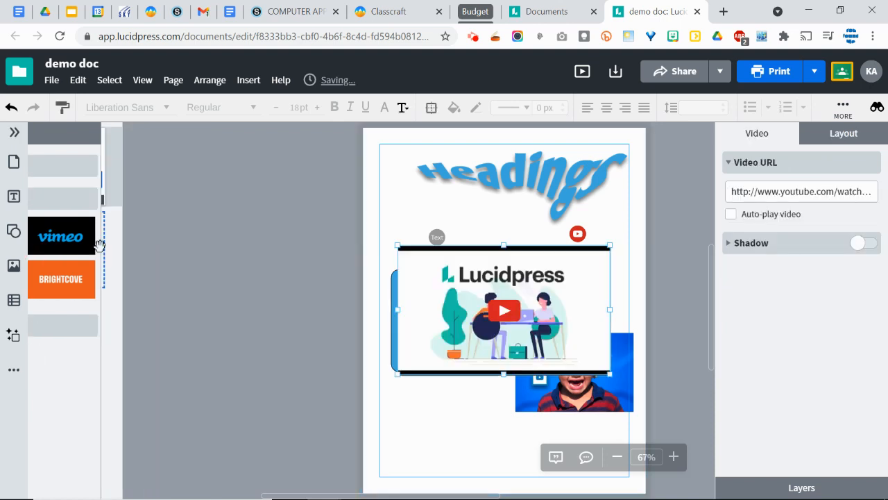
Step: Shrink the video to about 3.5 by 2.1 in and place it in the page's lower-left corner, aligned to the left margin
{"action": "left_click_drag", "start_coordinate": [452, 281], "coordinate": [455, 384]}
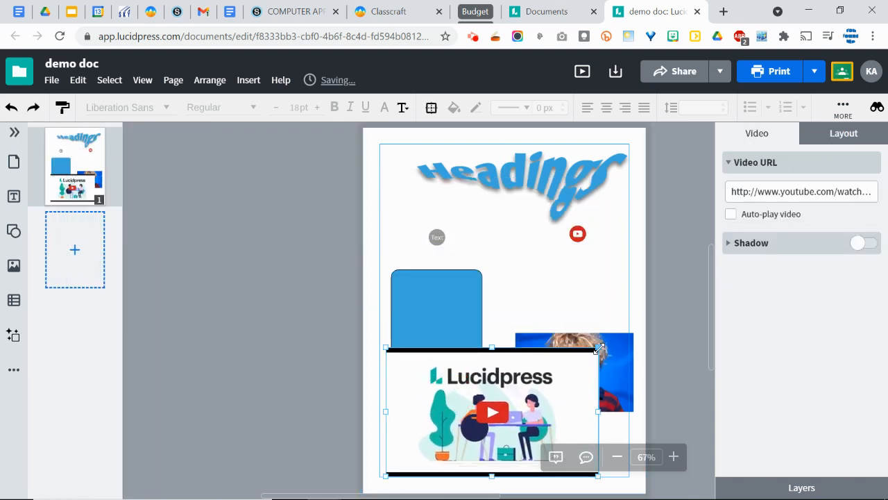
{"action": "left_click_drag", "start_coordinate": [598, 347], "coordinate": [442, 406]}
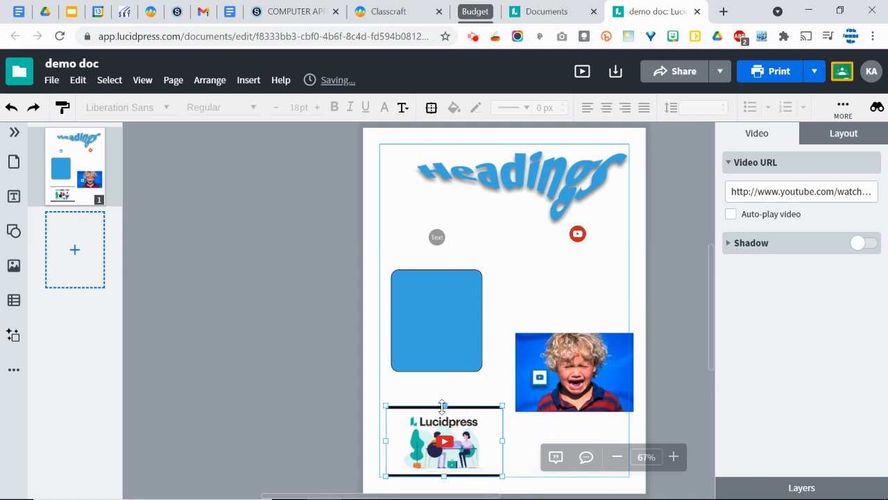
{"action": "left_click", "coordinate": [444, 408]}
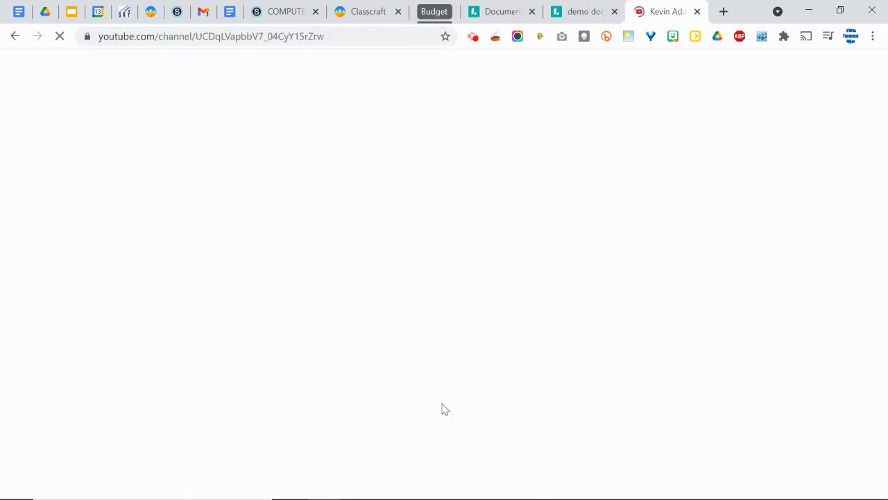
{"action": "key", "text": "ctrl+shift+Tab"}
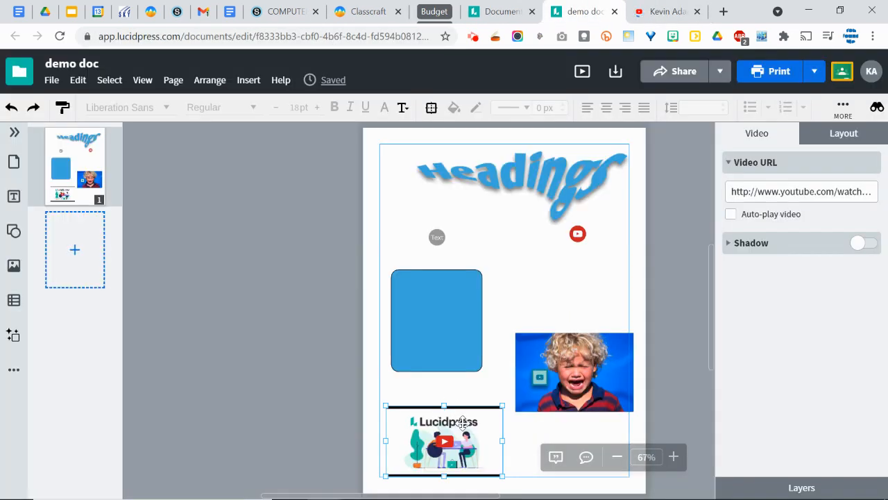
{"action": "left_click_drag", "start_coordinate": [463, 422], "coordinate": [457, 420]}
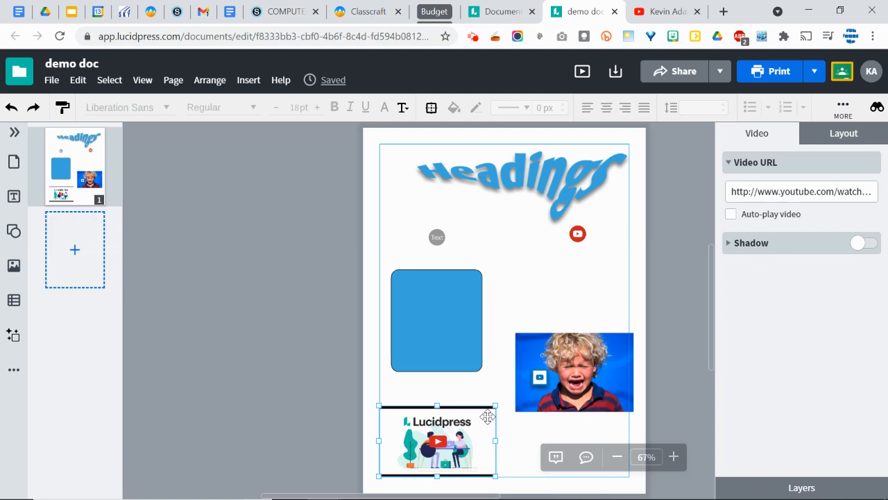
Step: Open the video "Pixlr E: Finding images with transparent backgrounds" from the YouTube channel, pause it and copy its web address
{"action": "key", "text": "ctrl+Tab"}
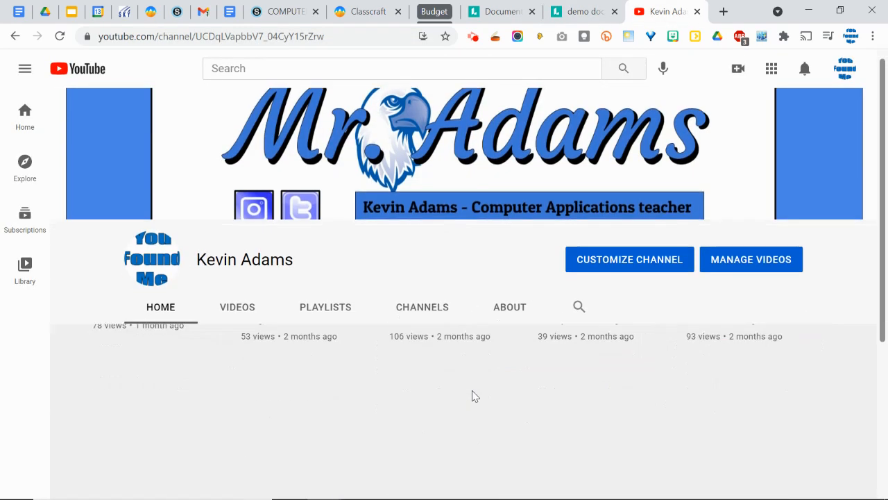
{"action": "scroll", "coordinate": [472, 390], "scroll_direction": "down", "scroll_amount": 3}
{"action": "left_click", "coordinate": [606, 274]}
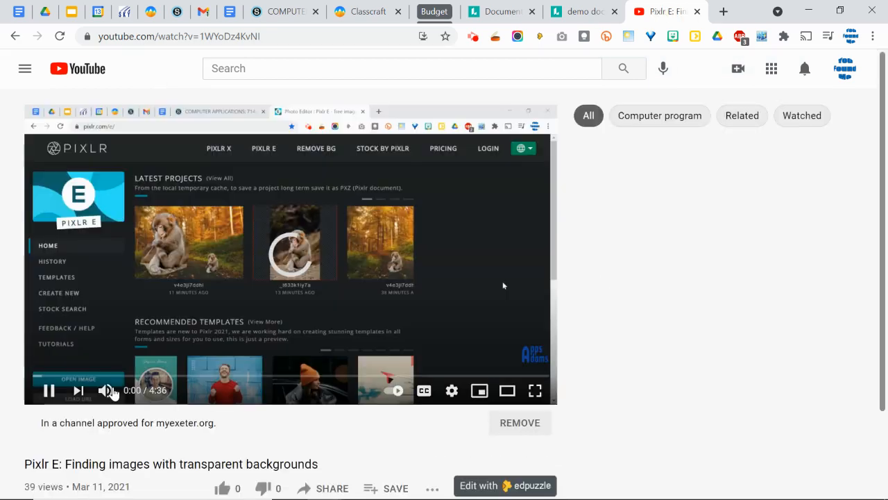
{"action": "left_click", "coordinate": [49, 390]}
{"action": "left_click", "coordinate": [244, 38]}
{"action": "key", "text": "ctrl+c"}
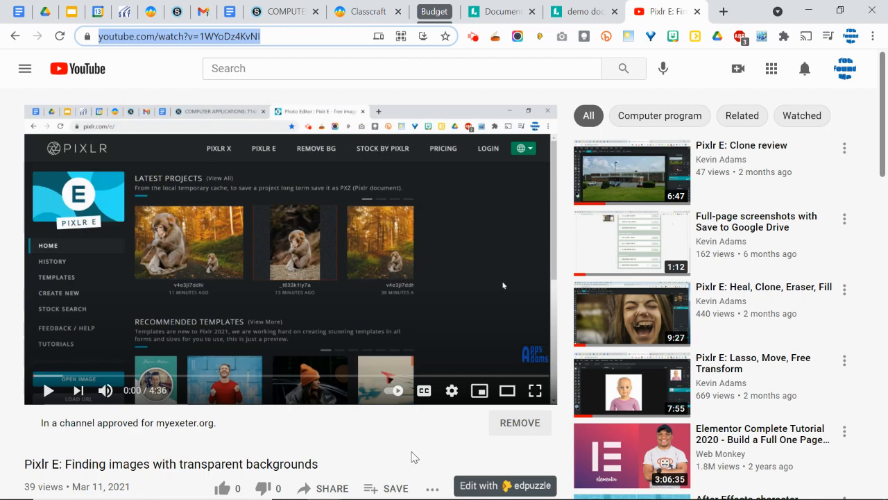
Step: Return to the demo doc and replace the placeholder video's URL with the copied YouTube video address
{"action": "left_click", "coordinate": [577, 12]}
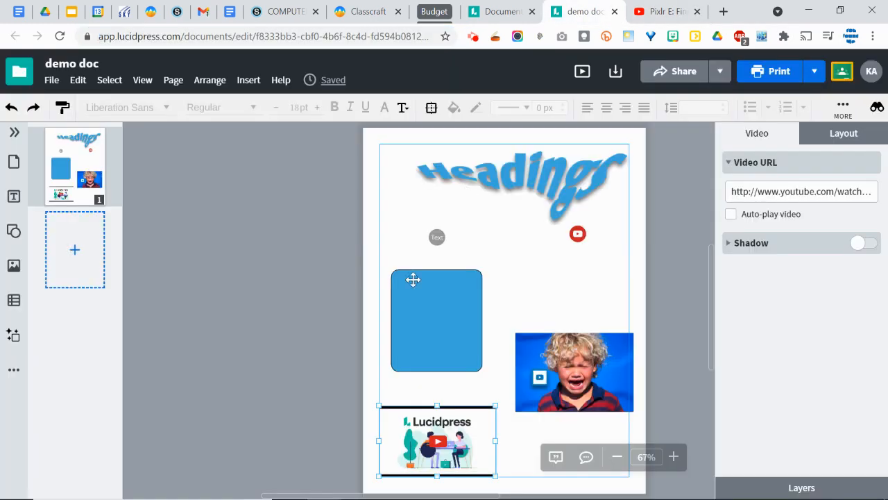
{"action": "left_click", "coordinate": [770, 191]}
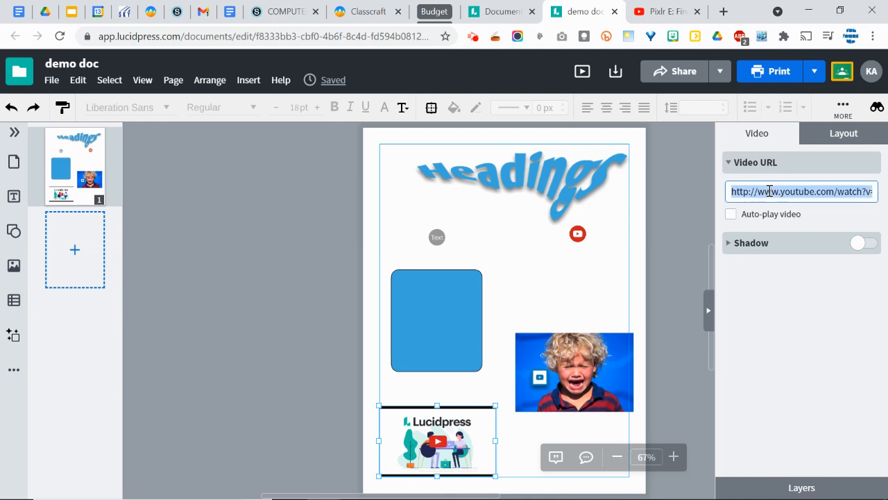
{"action": "key", "text": "BackSpace"}
{"action": "key", "text": "ctrl+v"}
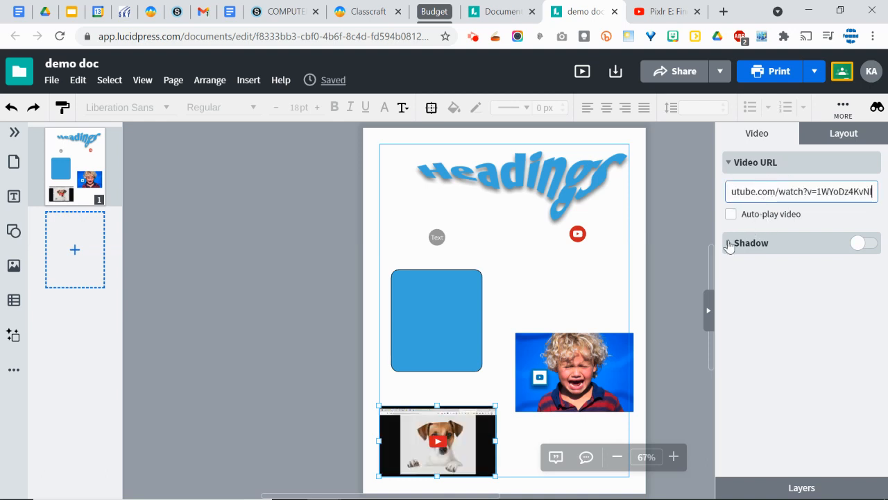
Step: Turn on the video's shadow, show its shadow options, and check the video's layout settings
{"action": "left_click", "coordinate": [862, 243]}
{"action": "left_click", "coordinate": [741, 247]}
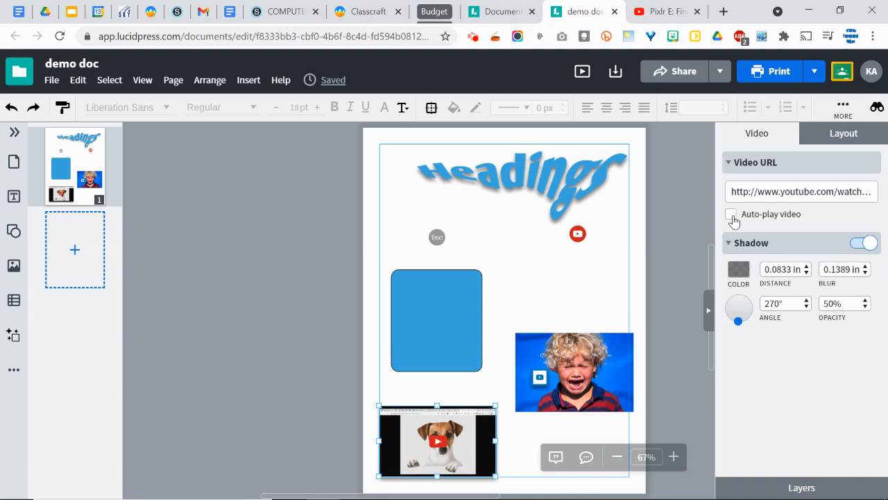
{"action": "left_click", "coordinate": [836, 133]}
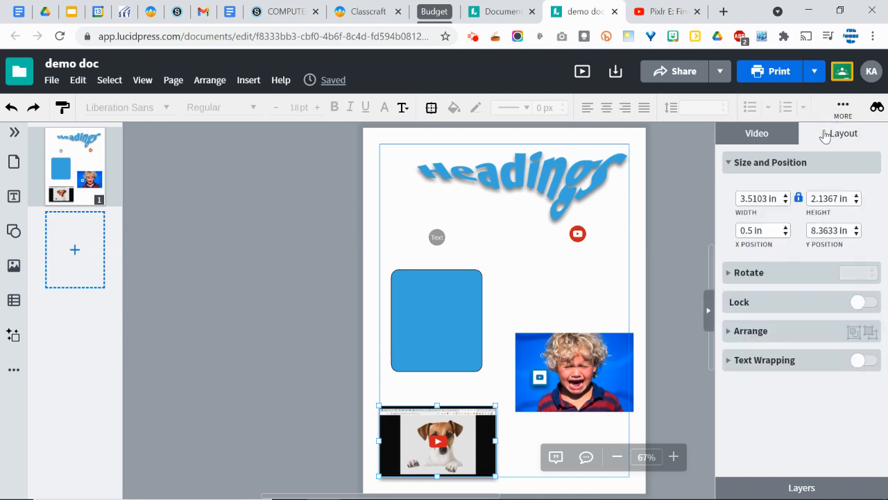
{"action": "left_click", "coordinate": [772, 137]}
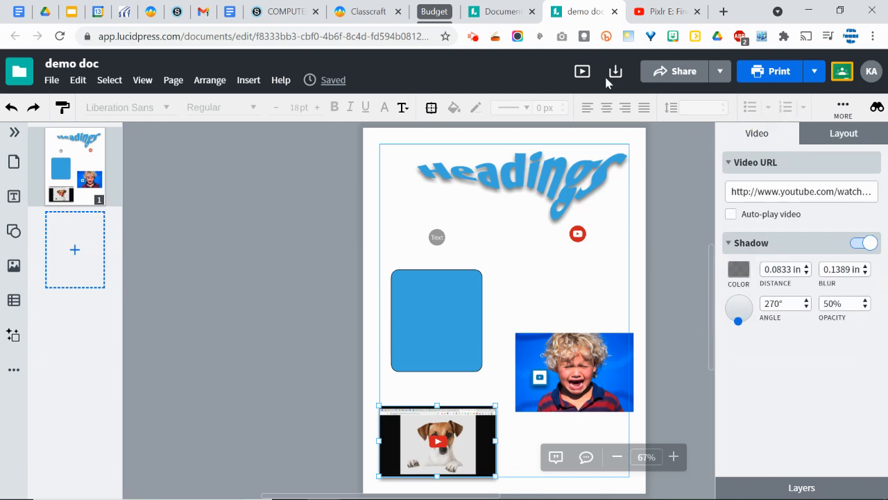
Step: Preview the document, test playing and pausing the embedded video, and return to the editor
{"action": "left_click", "coordinate": [583, 74]}
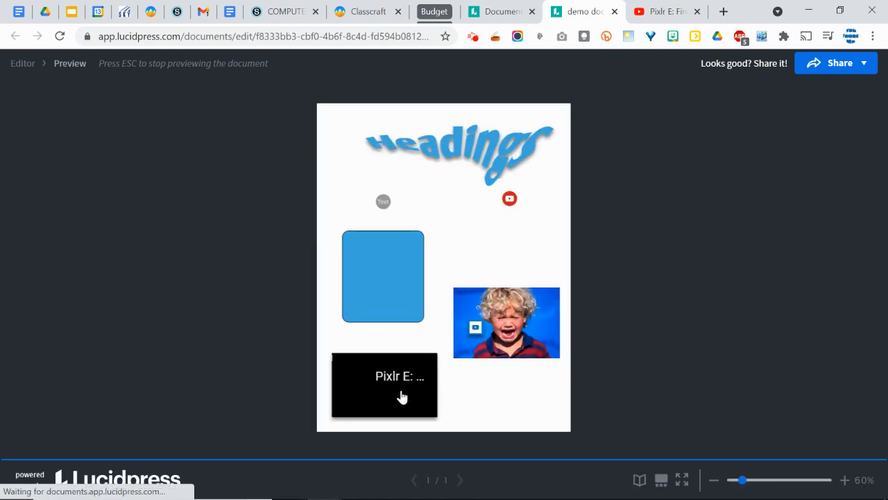
{"action": "left_click", "coordinate": [385, 392]}
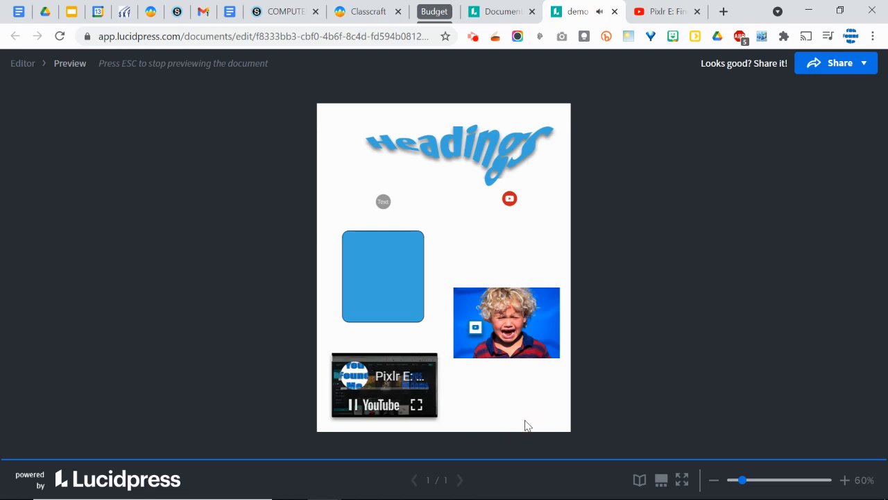
{"action": "left_click", "coordinate": [385, 385]}
{"action": "left_click", "coordinate": [25, 67]}
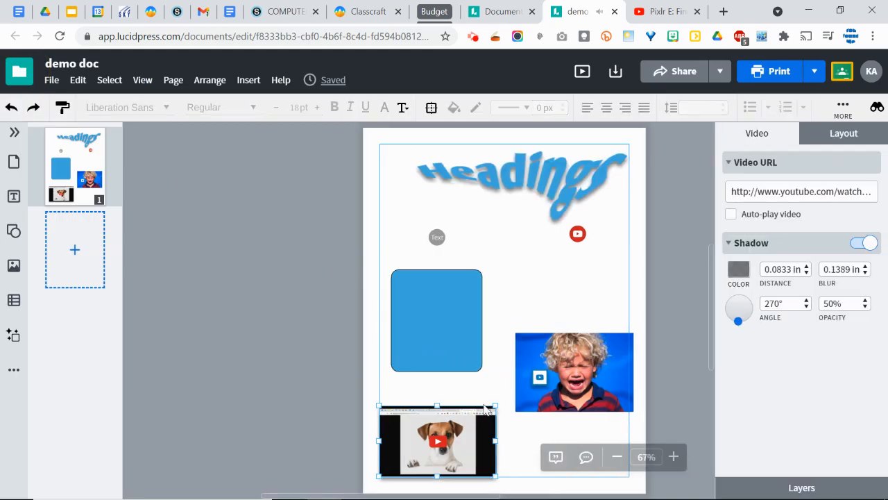
Step: Move the photo up below the red YouTube button and place the square YouTube button back on the photo
{"action": "left_click_drag", "start_coordinate": [585, 376], "coordinate": [588, 288]}
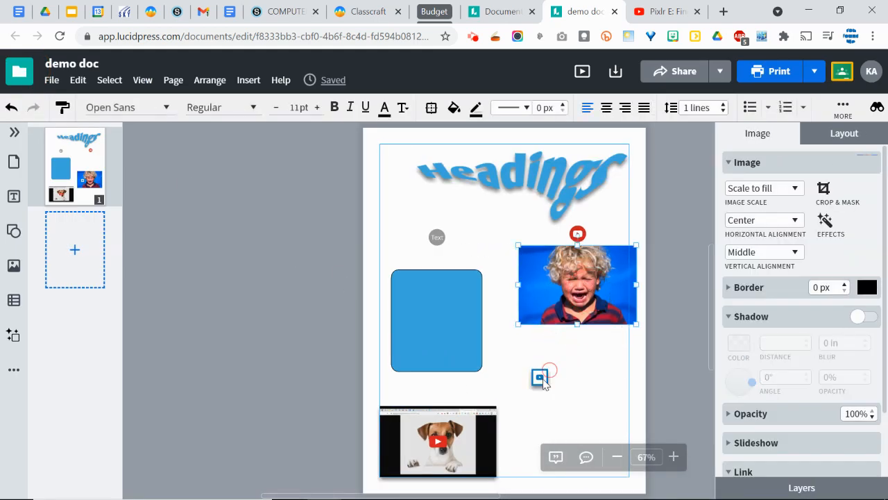
{"action": "left_click_drag", "start_coordinate": [567, 338], "coordinate": [604, 284]}
Step: Enlarge the video across the lower part of the page and move the blue rounded shape up above it
{"action": "left_click", "coordinate": [491, 411]}
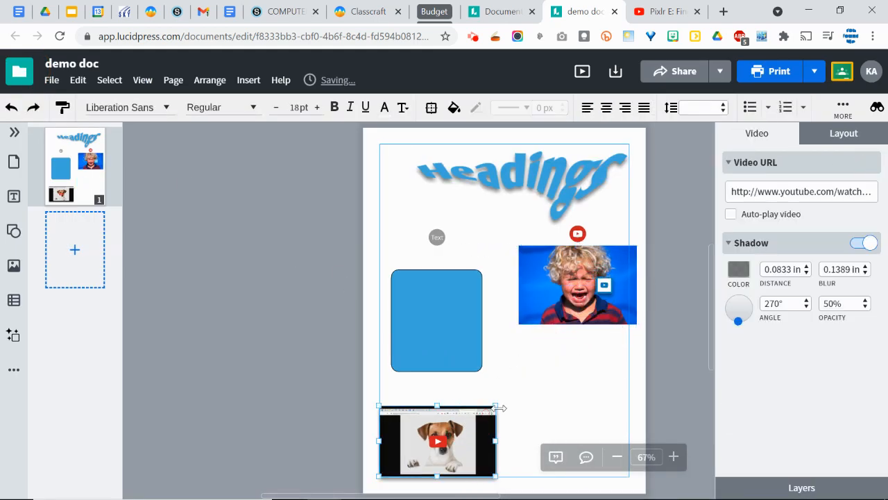
{"action": "left_click_drag", "start_coordinate": [497, 404], "coordinate": [540, 402]}
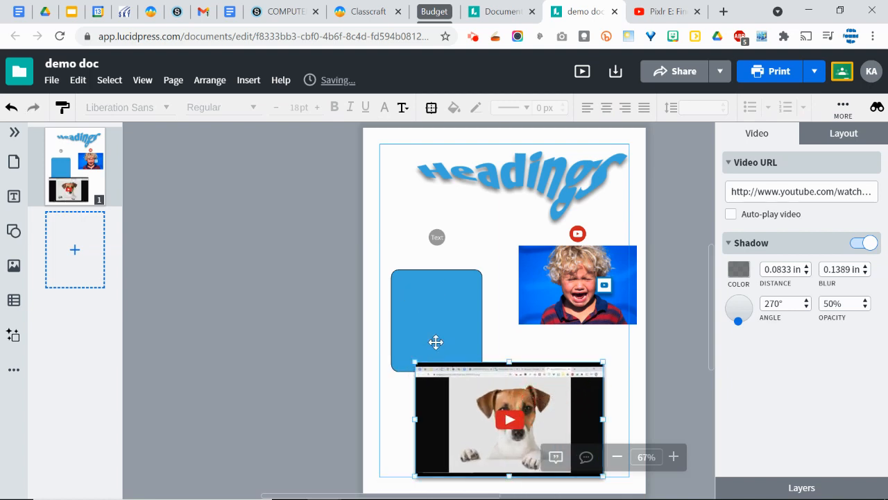
{"action": "left_click", "coordinate": [435, 338]}
{"action": "left_click_drag", "start_coordinate": [444, 324], "coordinate": [447, 304]}
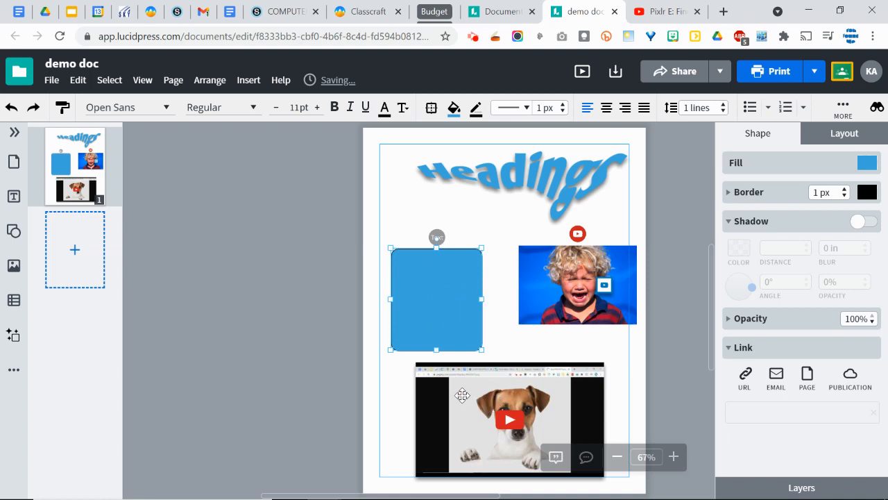
{"action": "left_click", "coordinate": [463, 395]}
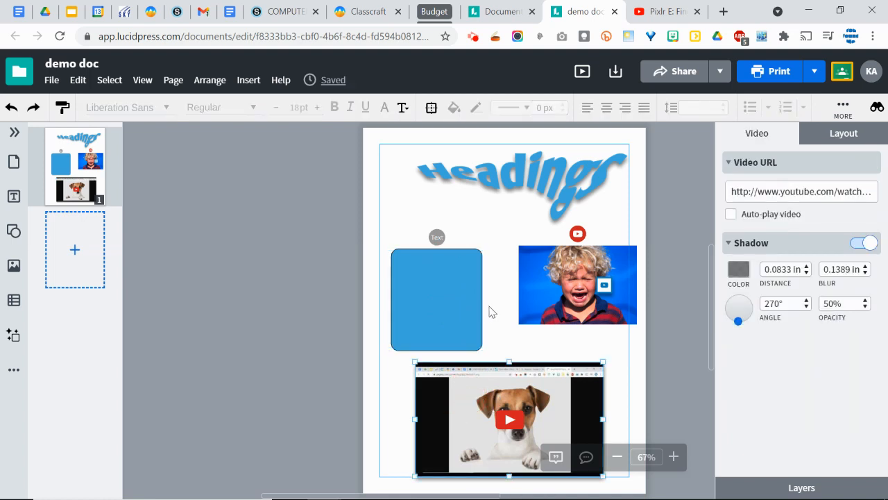